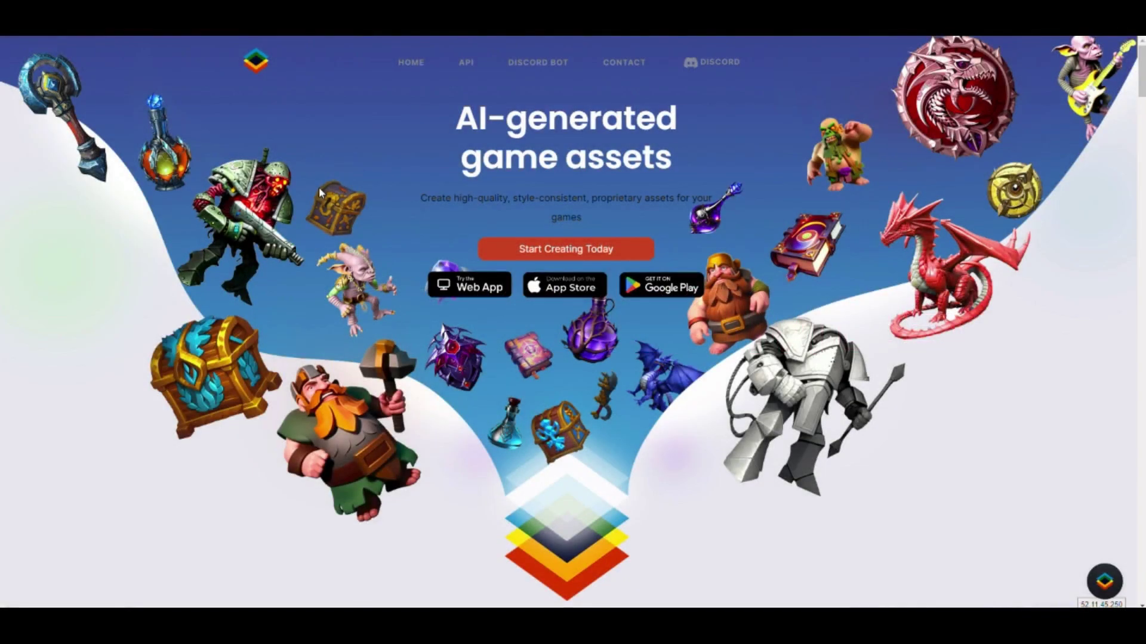
# Start a new image generation and choose the Asset Diffusion (Beta) generator
pyautogui.click(500, 249)
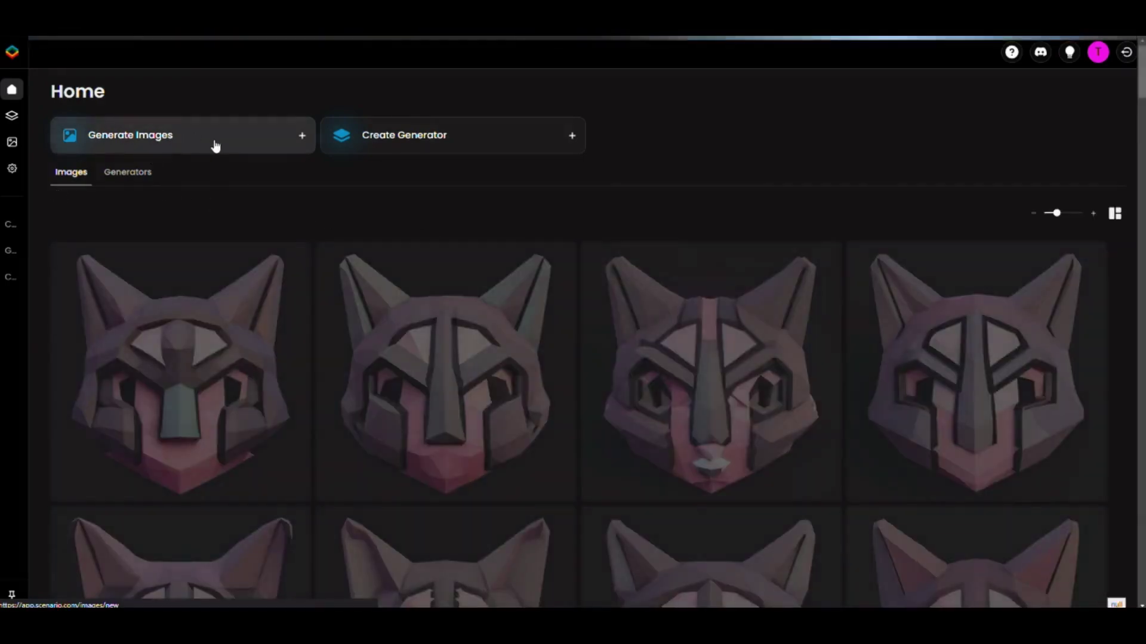
pyautogui.click(215, 146)
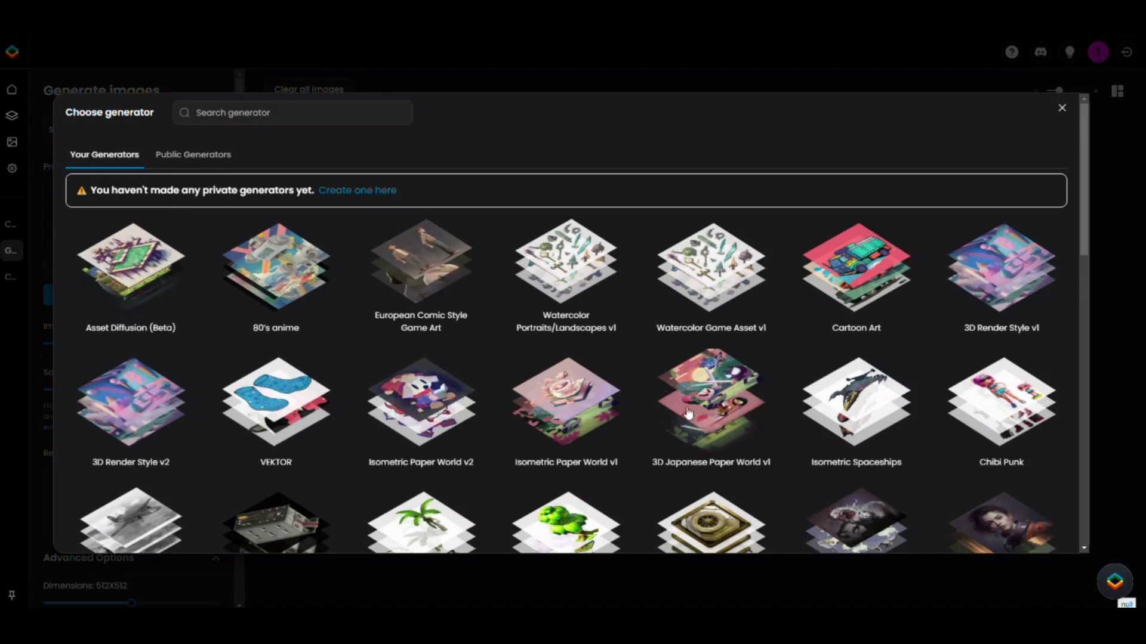
pyautogui.scroll(-4, 1003, 415)
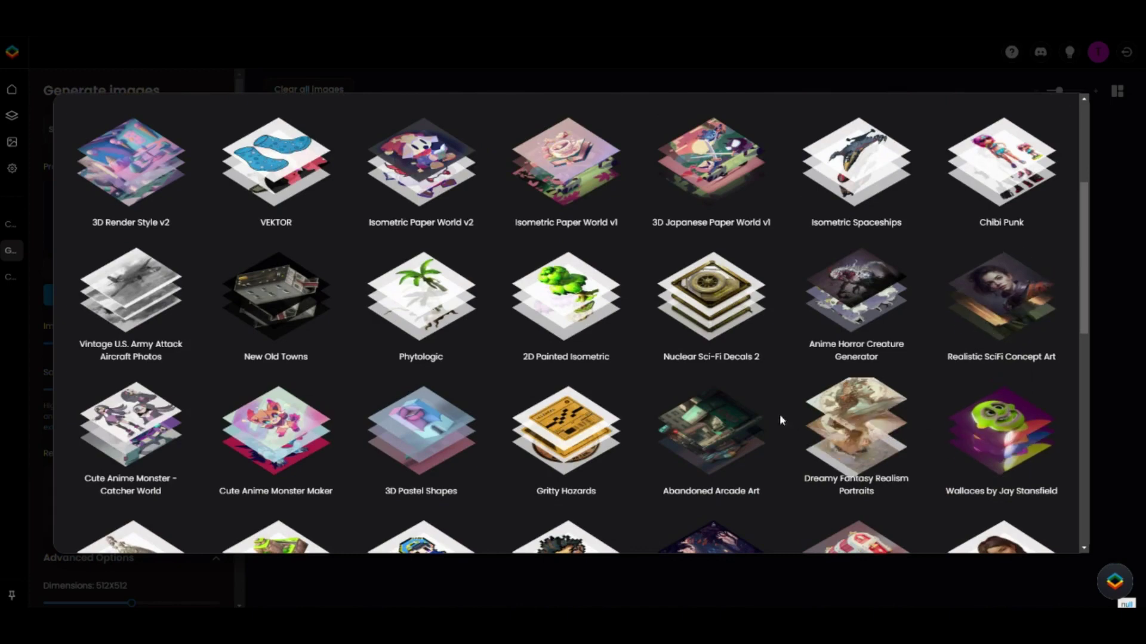
pyautogui.scroll(-4, 425, 483)
pyautogui.scroll(5, 134, 418)
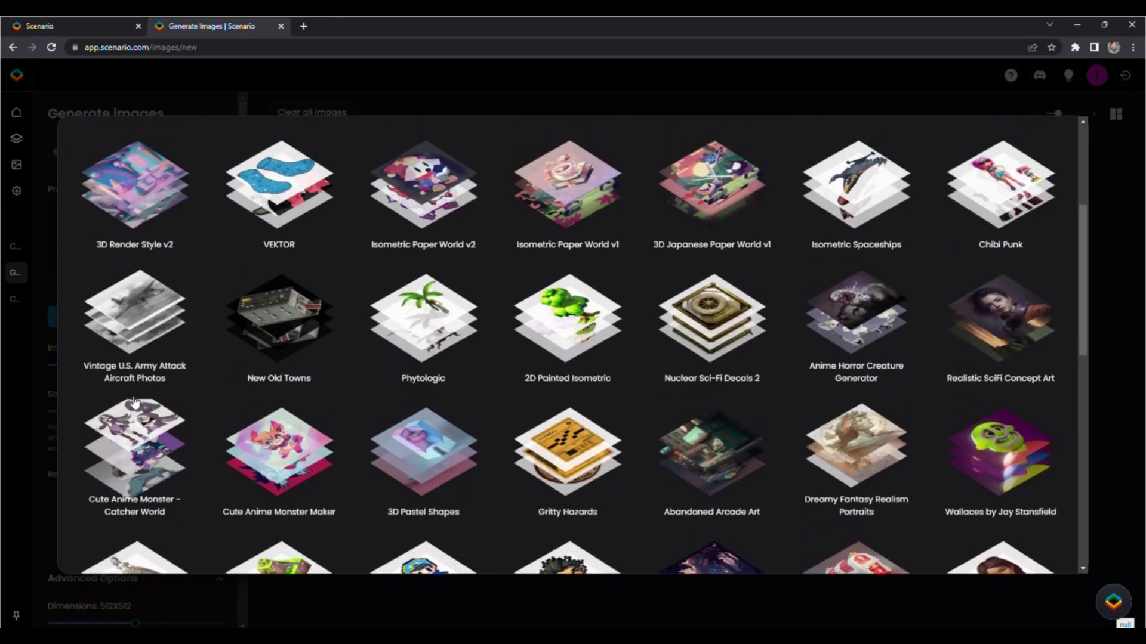
pyautogui.scroll(2, 133, 396)
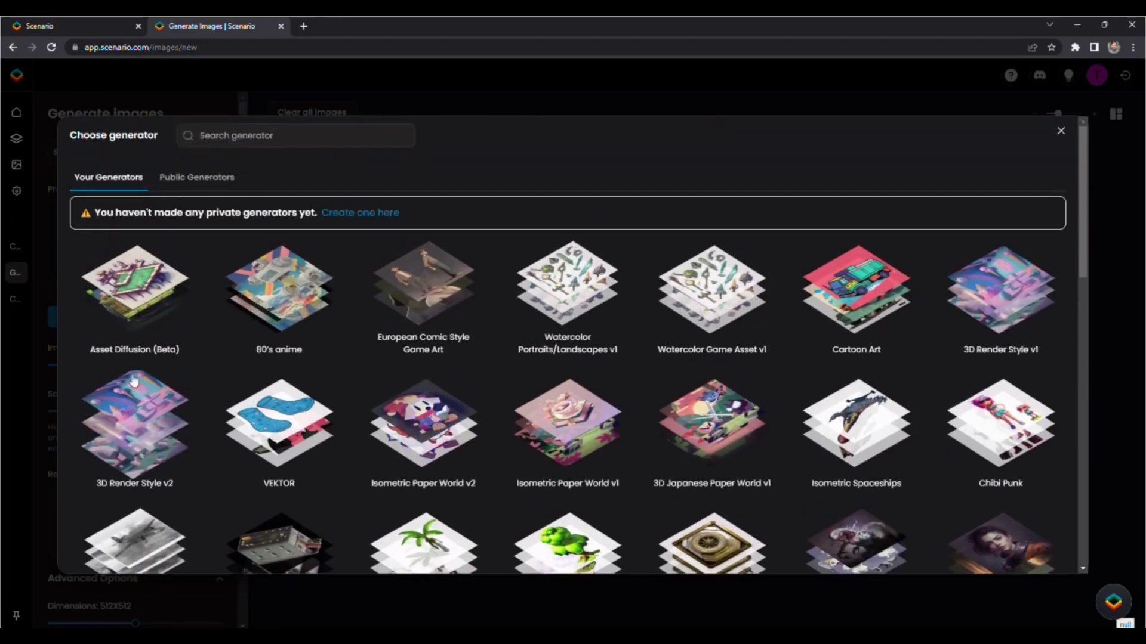
pyautogui.click(133, 314)
# Paste the prompt 'cat, 3d, low poly, glossy, angular, pink' with 4 images, 50 steps, 512x512, guidance 7.0
pyautogui.click(116, 220)
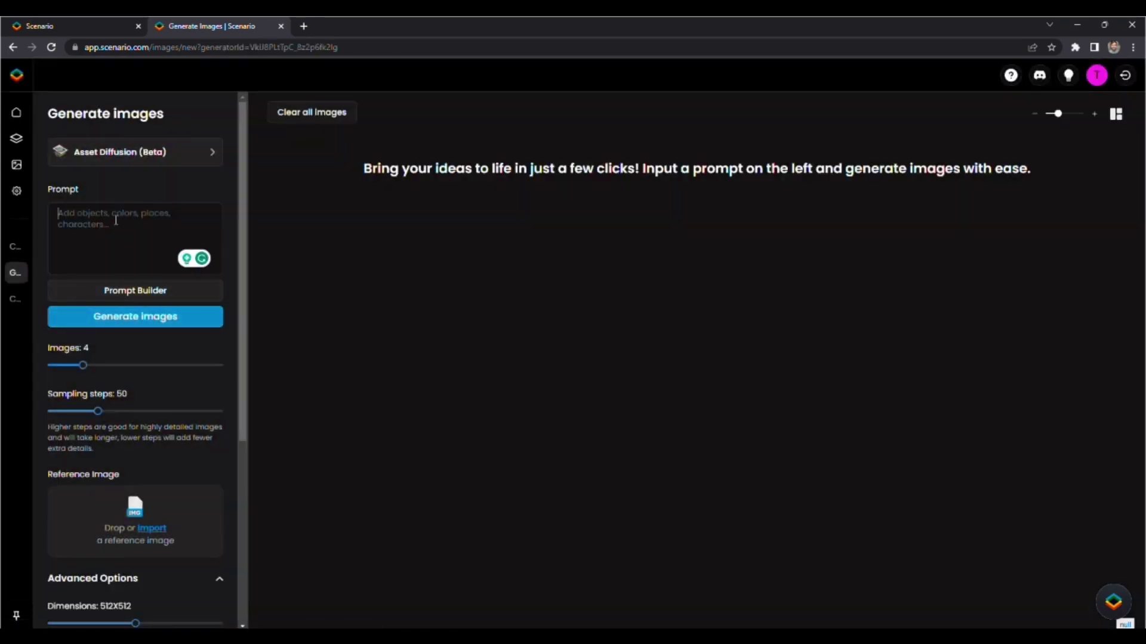
pyautogui.write('cat, 3d, low poly, glossy, angular, pink')
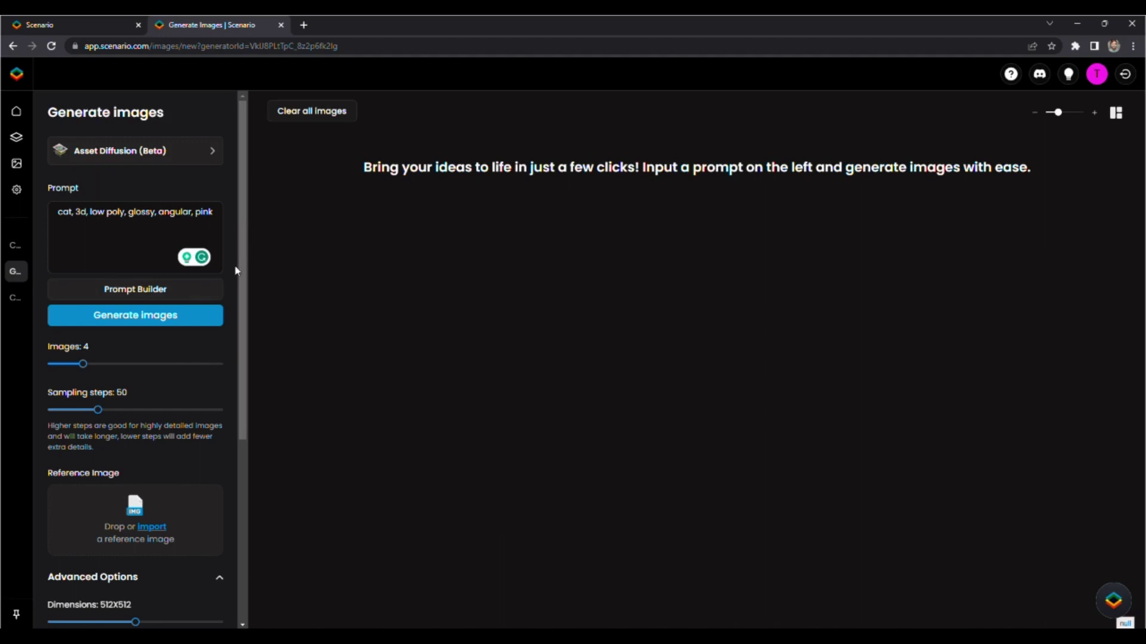
pyautogui.scroll(-1, 235, 269)
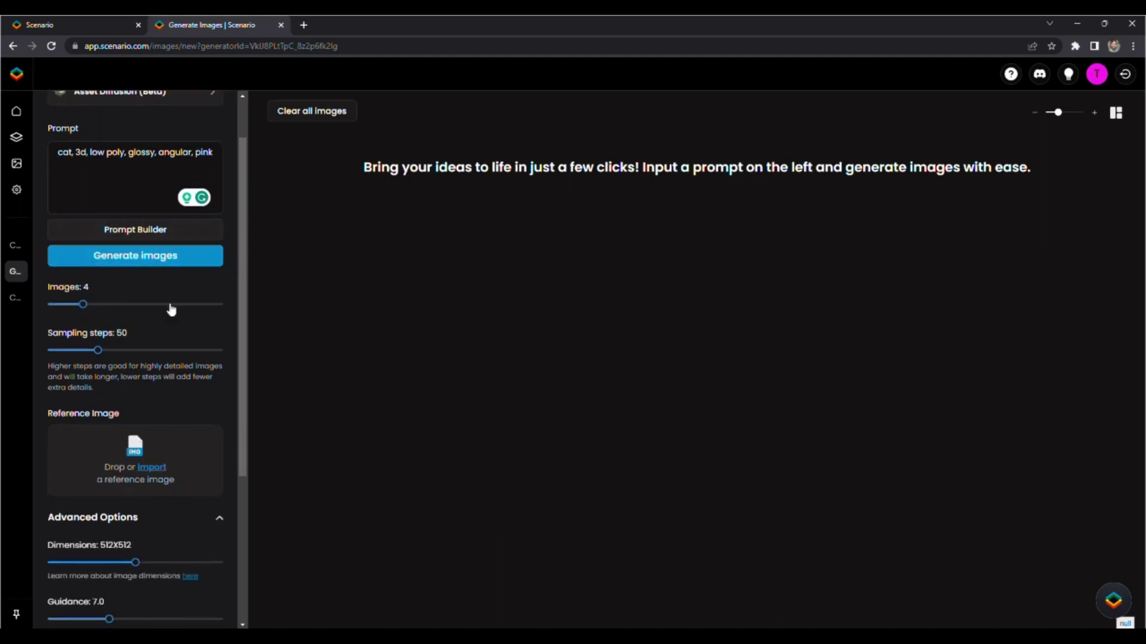
pyautogui.moveTo(236, 358); pyautogui.dragTo(237, 471)
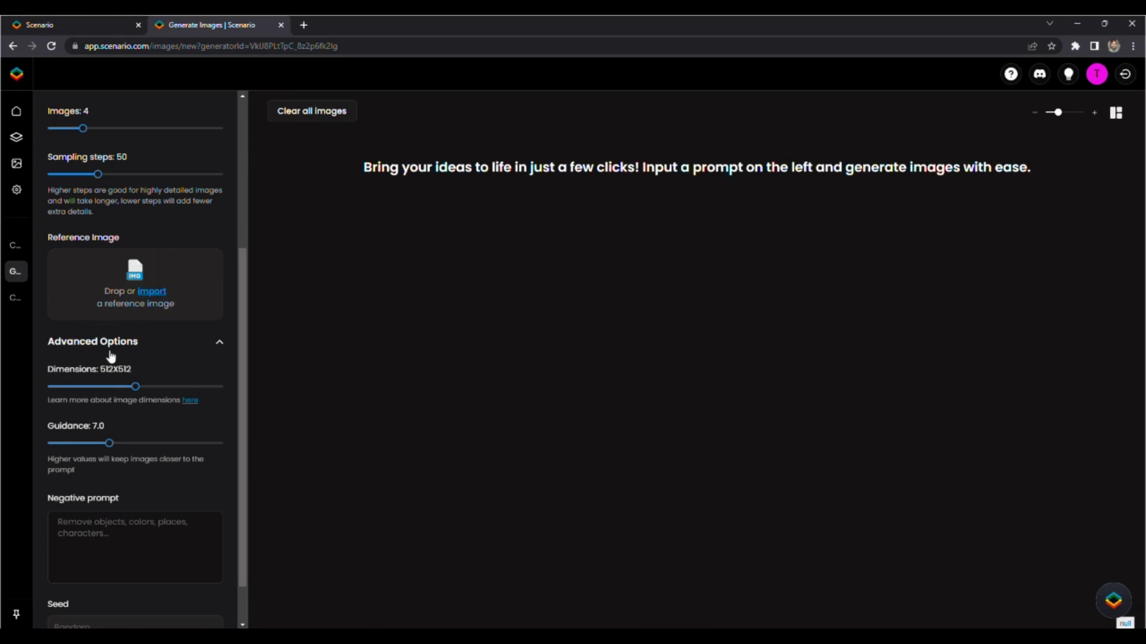
pyautogui.moveTo(244, 279); pyautogui.dragTo(245, 311)
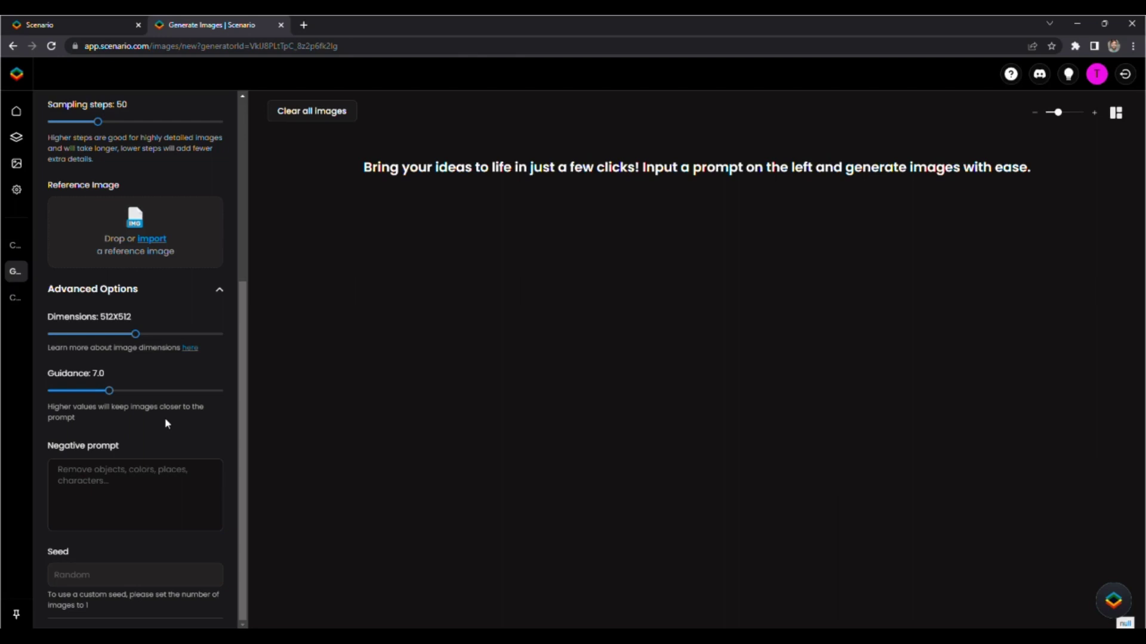
pyautogui.moveTo(48, 451); pyautogui.dragTo(98, 454)
pyautogui.click(158, 495)
pyautogui.scroll(5, 225, 223)
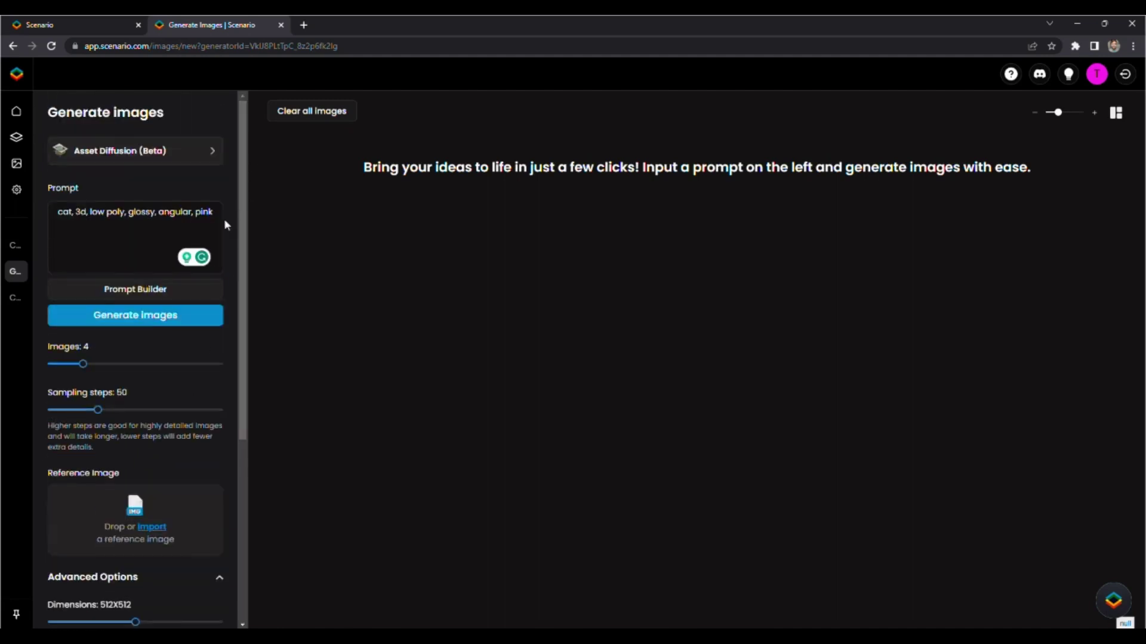
# Generate four images from the low-poly pink cat prompt
pyautogui.click(138, 316)
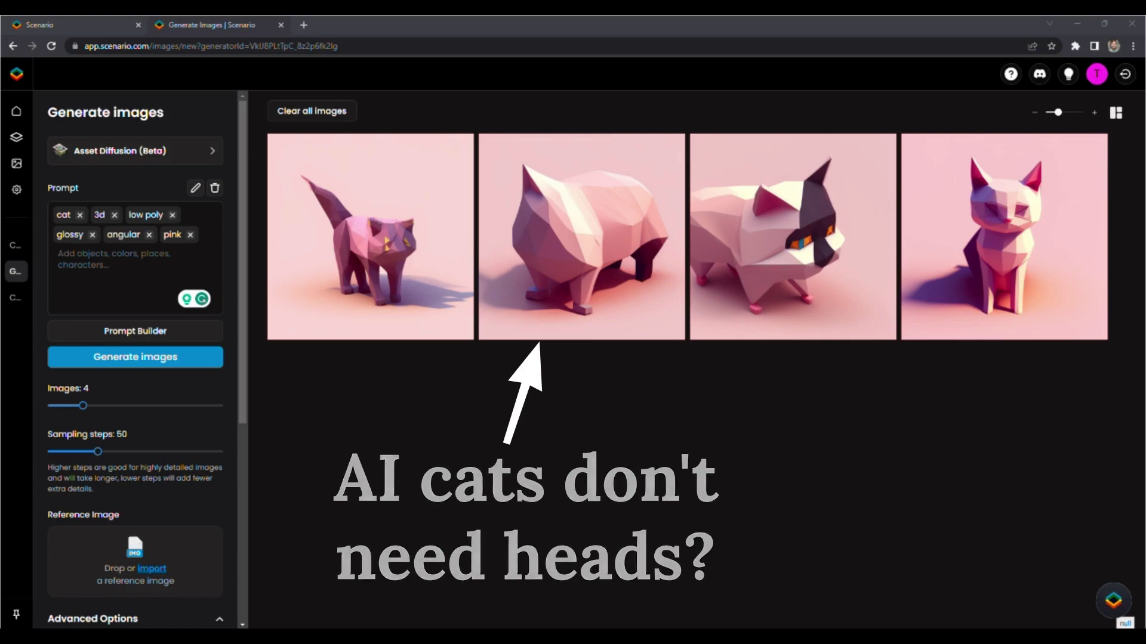
# Add prompt tags 'black background', 'wearing a helmet' and 'cat face', then generate four images
pyautogui.click(76, 263)
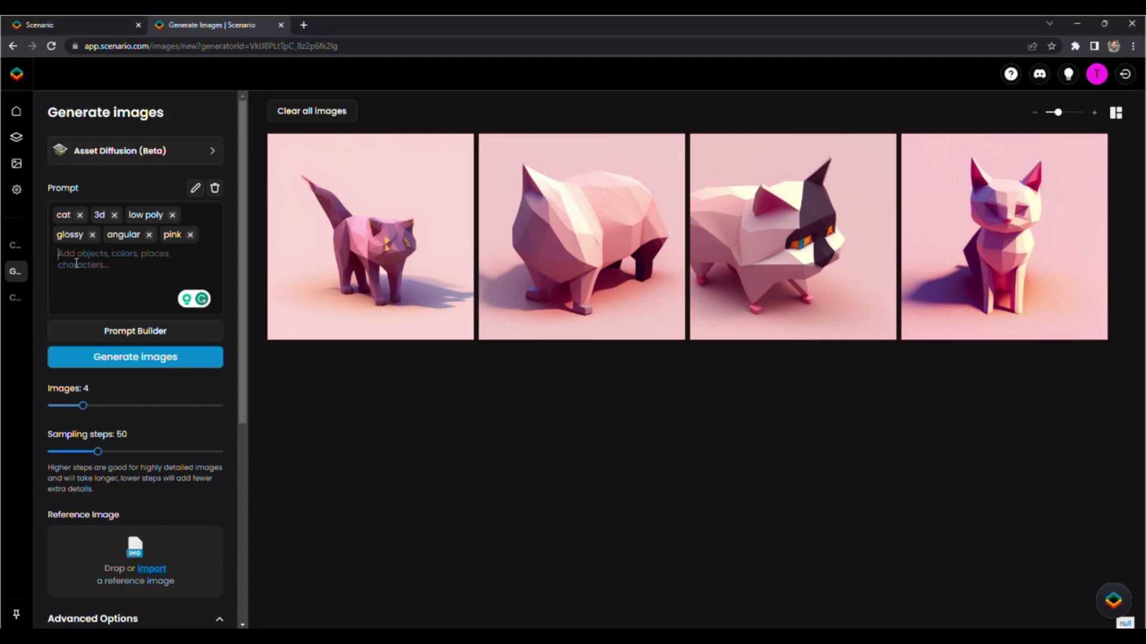
pyautogui.write('black bacground')
pyautogui.press('BackSpace')
pyautogui.press('BackSpace')
pyautogui.press('BackSpace')
pyautogui.press('BackSpace')
pyautogui.write('ground')
pyautogui.press('Return')
pyautogui.write('weqring a helmet')
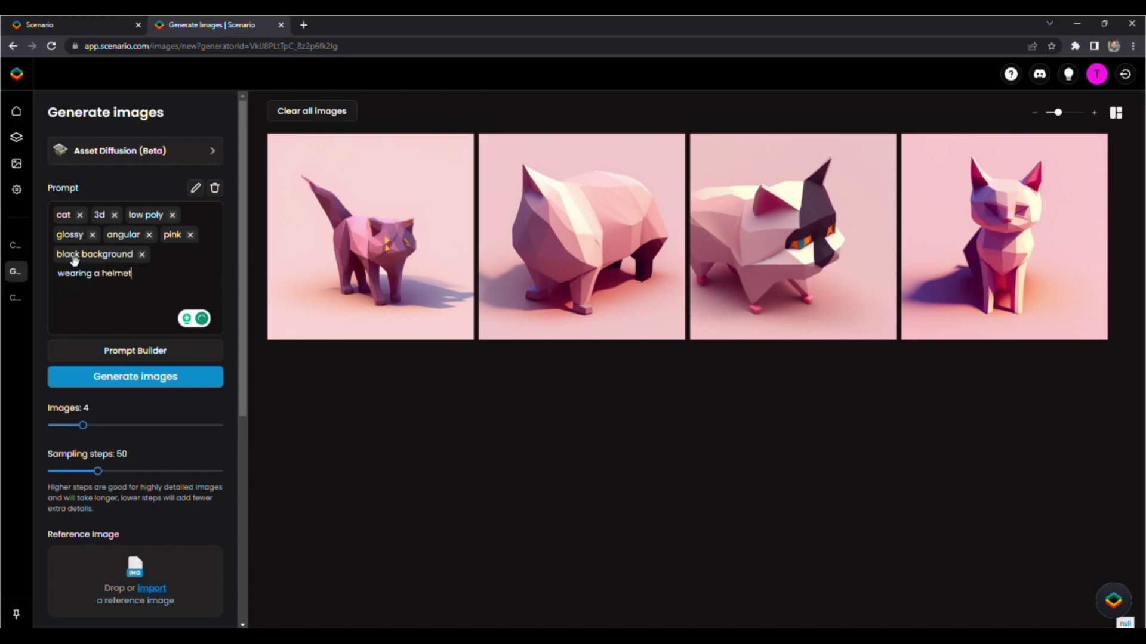
pyautogui.press('Return')
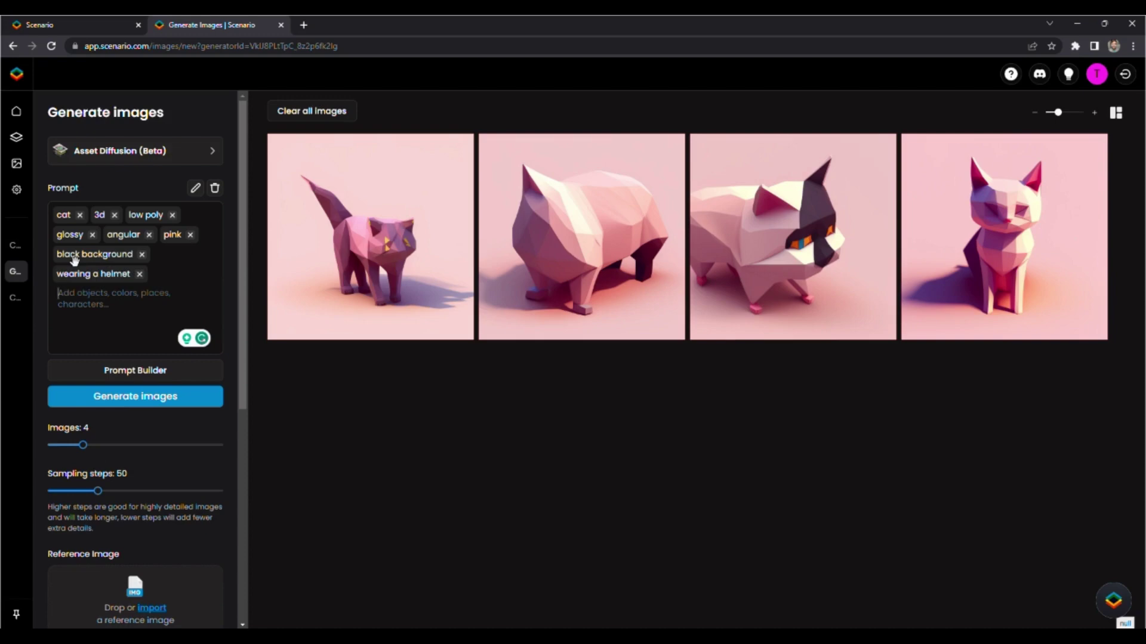
pyautogui.write('cat fac')
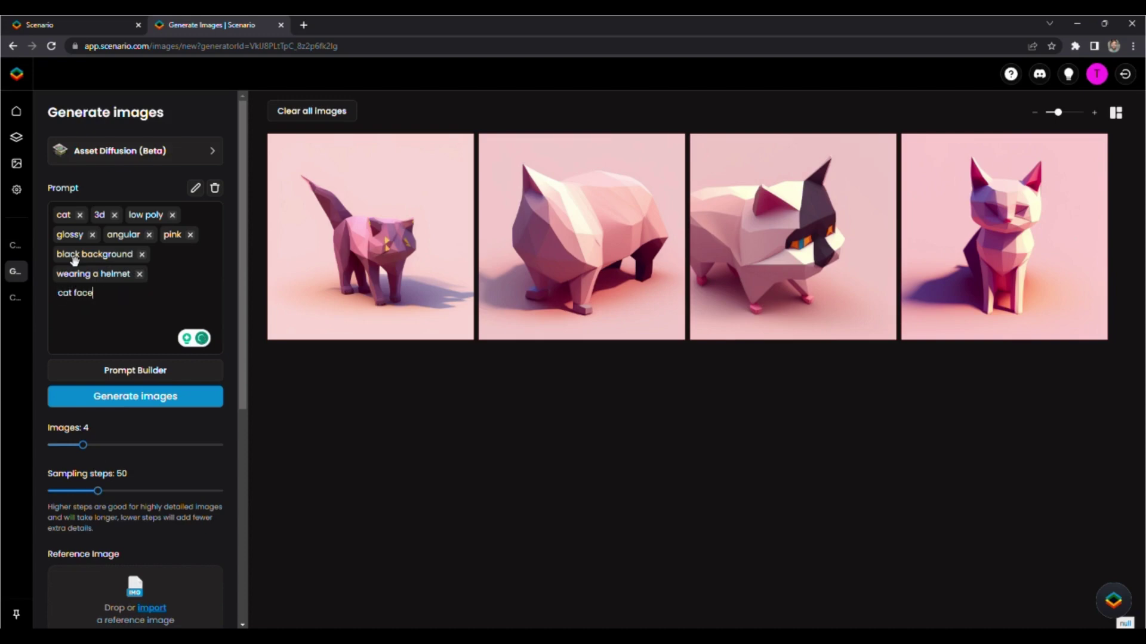
pyautogui.write('e')
pyautogui.press('Return')
pyautogui.click(106, 398)
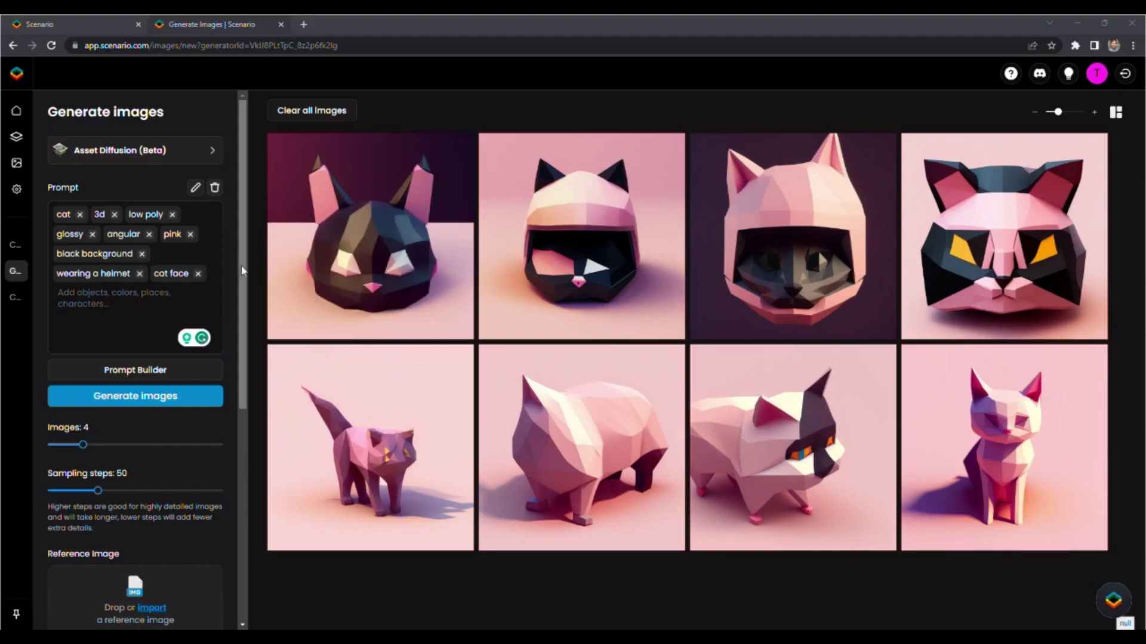
# Load the desktop cat-mask picture as the reference image at influence 25 and generate
pyautogui.scroll(-1, 243, 282)
pyautogui.scroll(-4, 244, 282)
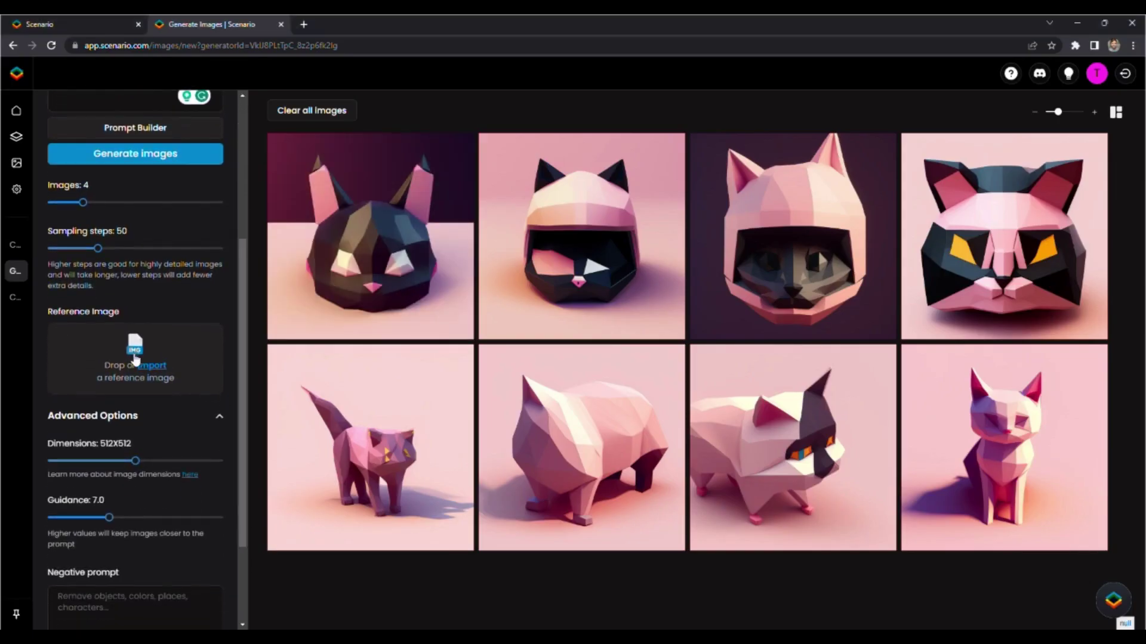
pyautogui.moveTo(382, 25); pyautogui.dragTo(465, 73)
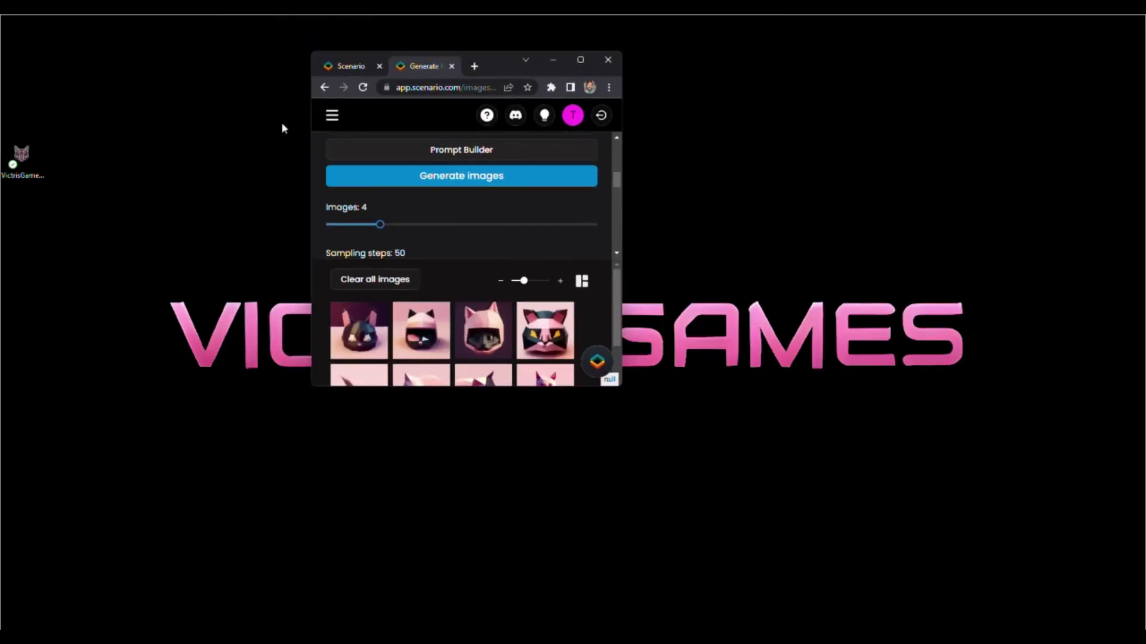
pyautogui.doubleClick(470, 52)
pyautogui.moveTo(17, 152); pyautogui.dragTo(461, 318)
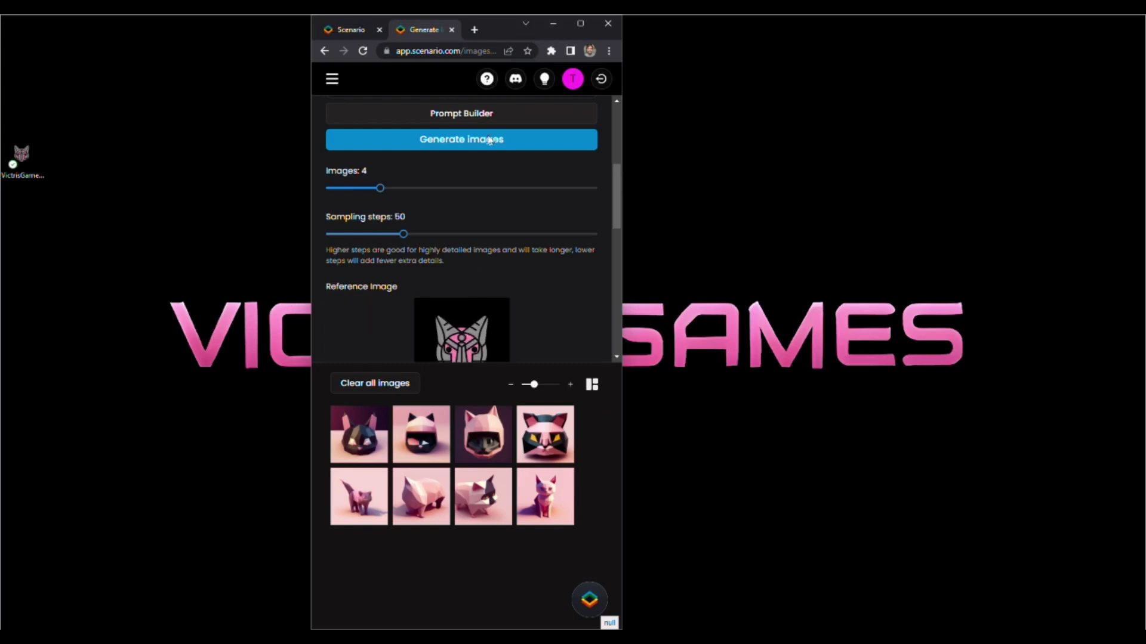
pyautogui.click(581, 24)
pyautogui.click(100, 197)
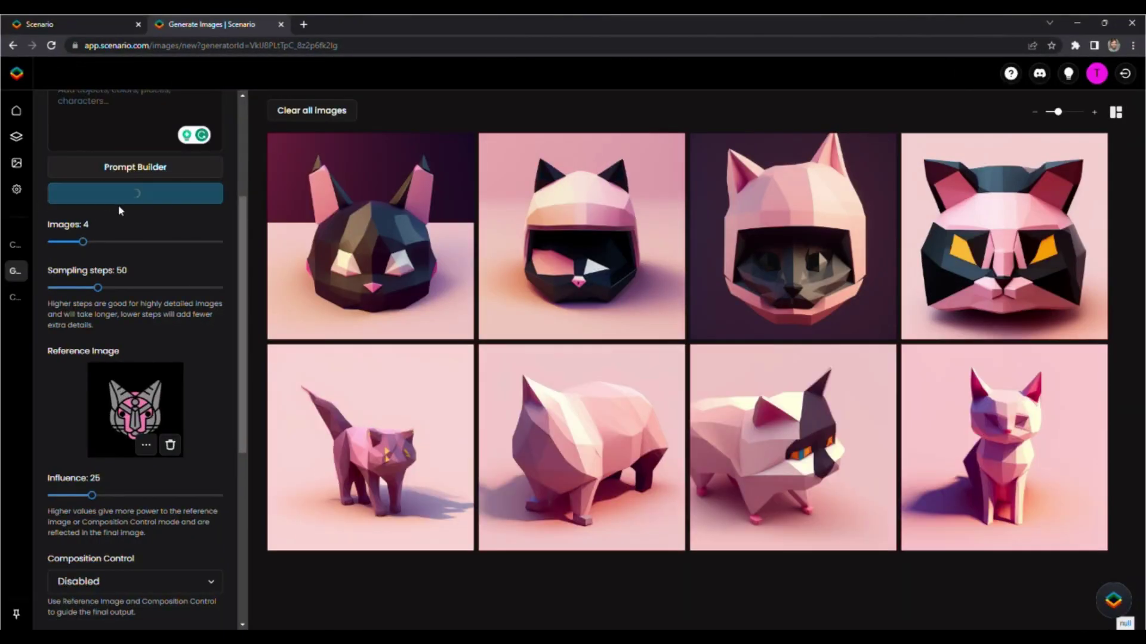
# Raise the reference influence from 25 to 35 and generate another set of images
pyautogui.scroll(-1, 193, 396)
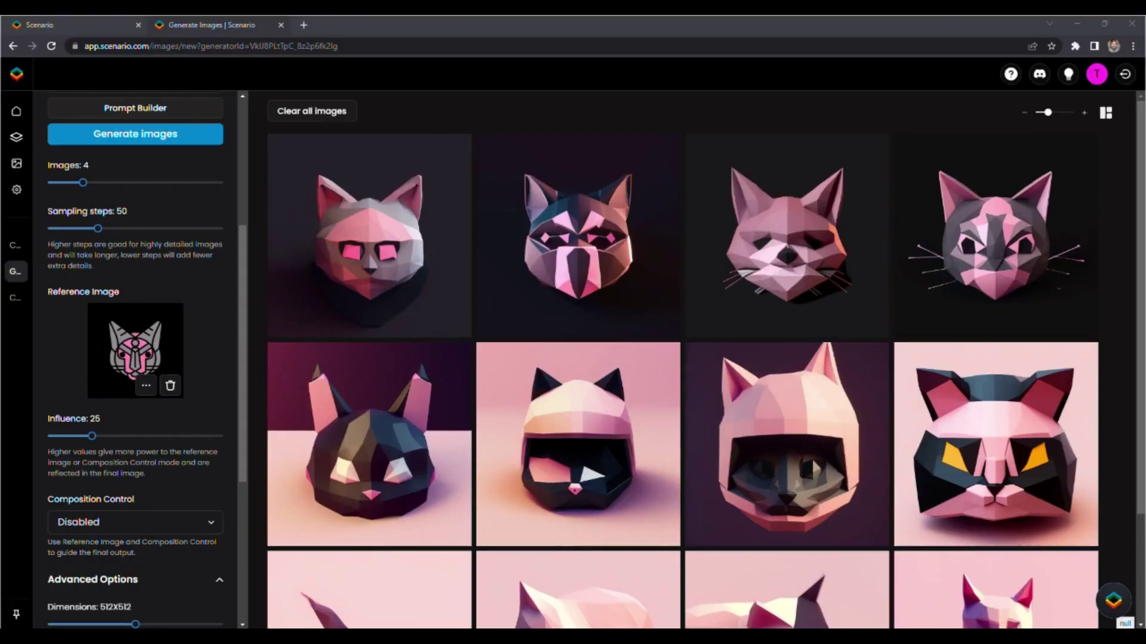
pyautogui.moveTo(91, 436); pyautogui.dragTo(110, 436)
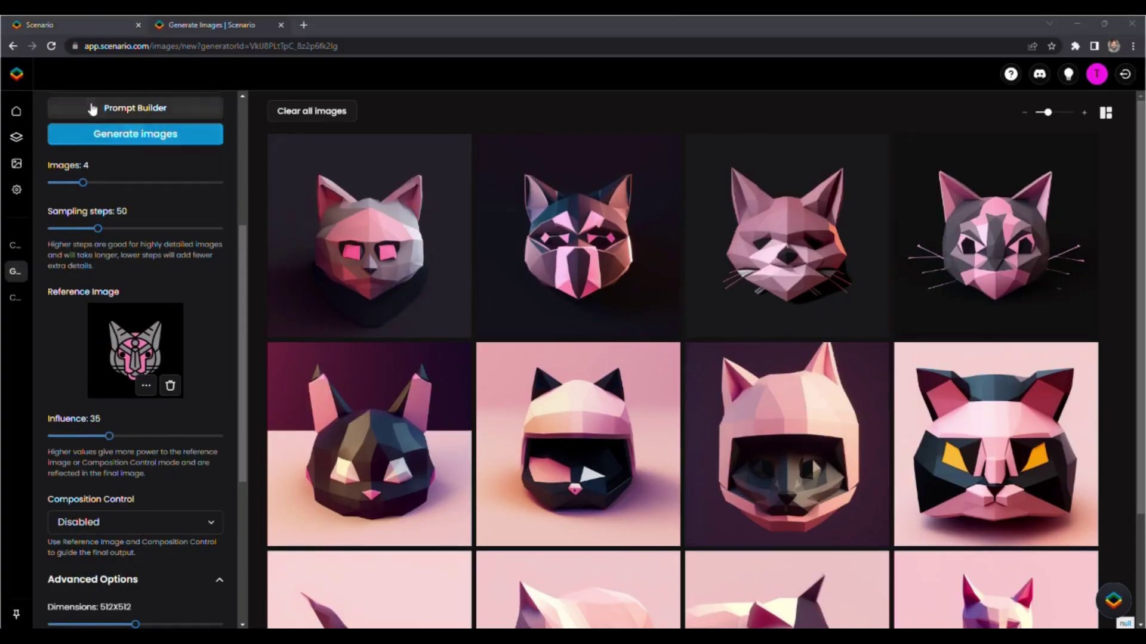
pyautogui.click(136, 134)
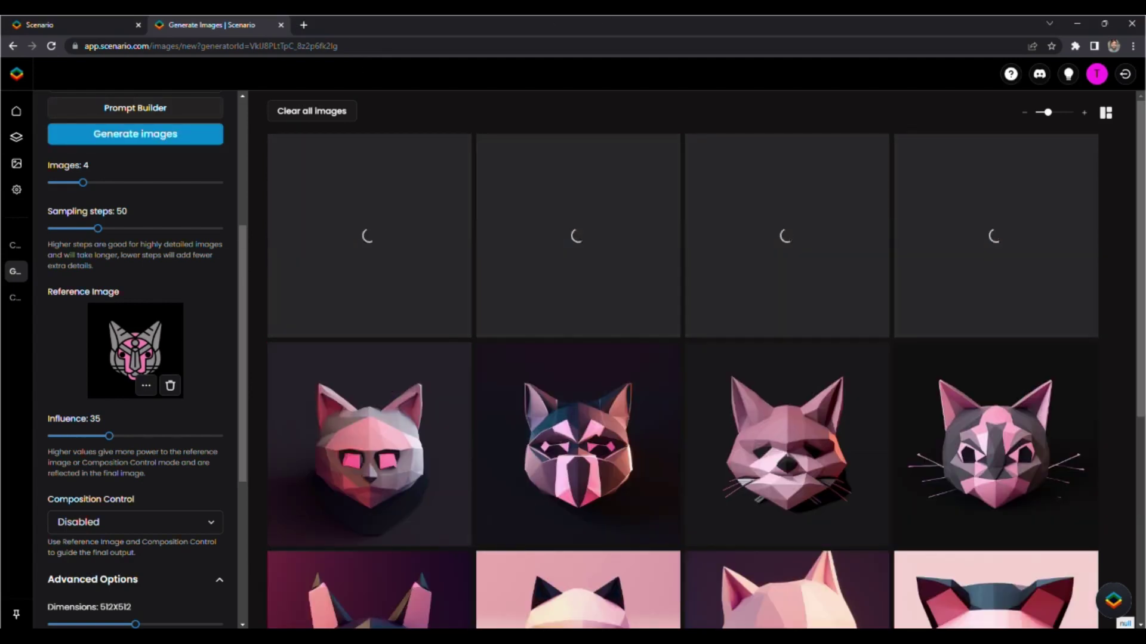